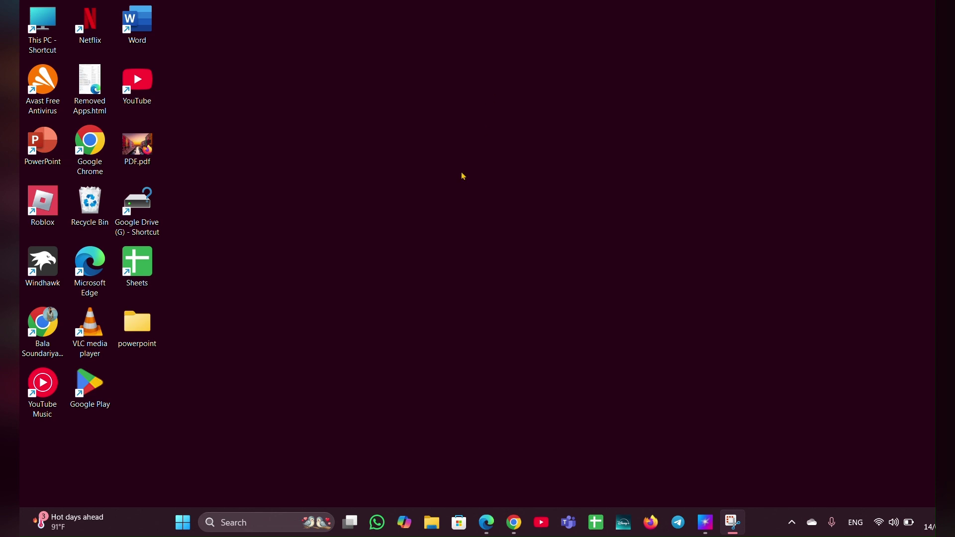
# Restart the Windows Explorer process from a maximized Task Manager, then close Task Manager.
pyautogui.rightClick(183, 522)
pyautogui.click(169, 368)
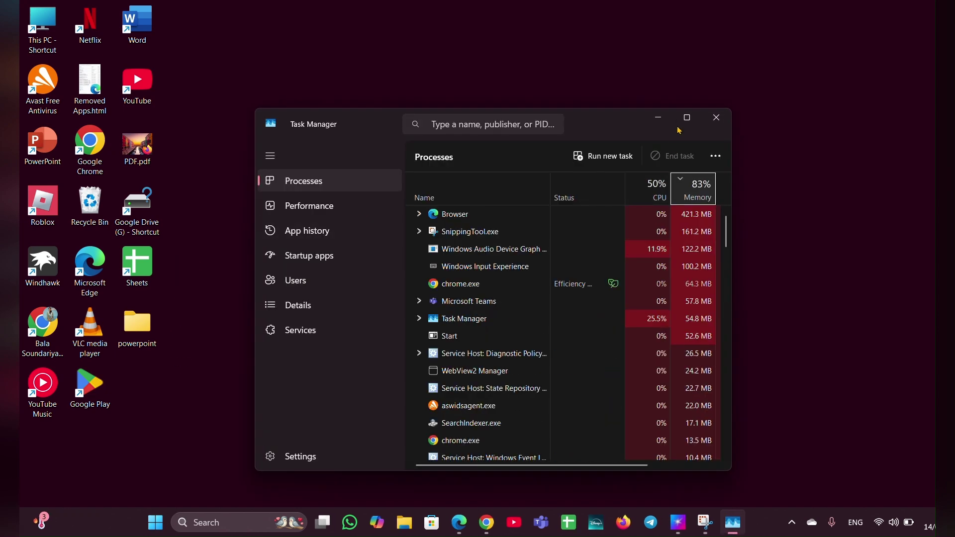
pyautogui.click(687, 117)
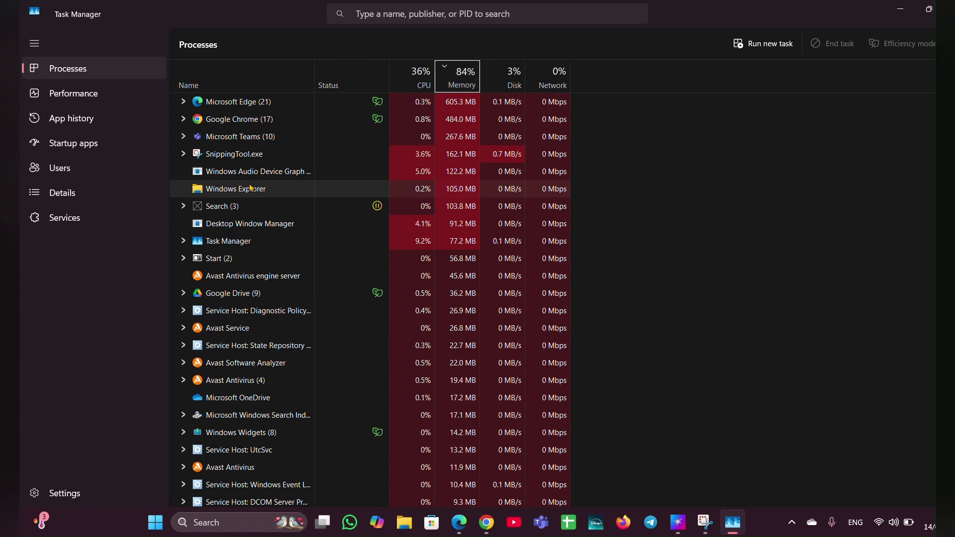
pyautogui.rightClick(251, 189)
pyautogui.click(268, 195)
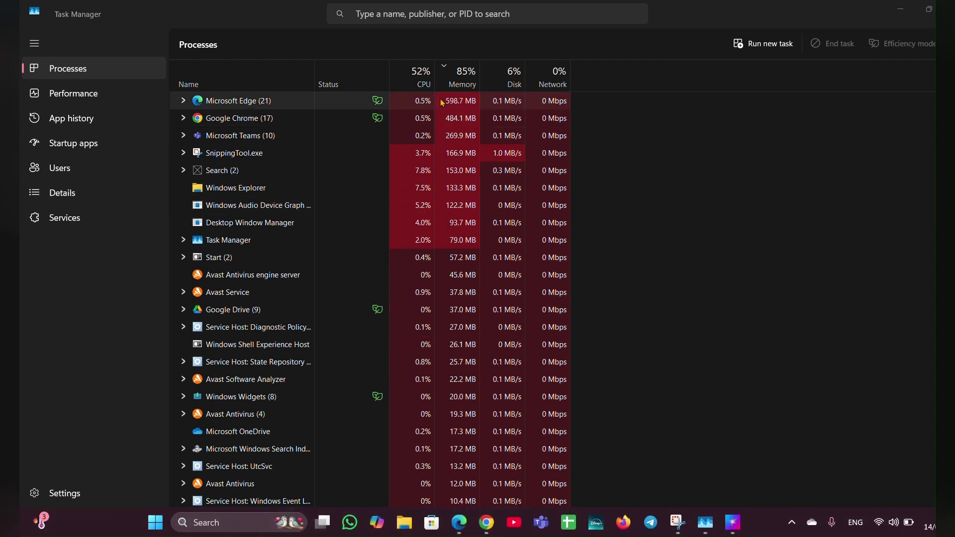
pyautogui.hotkey('alt', 'F4')
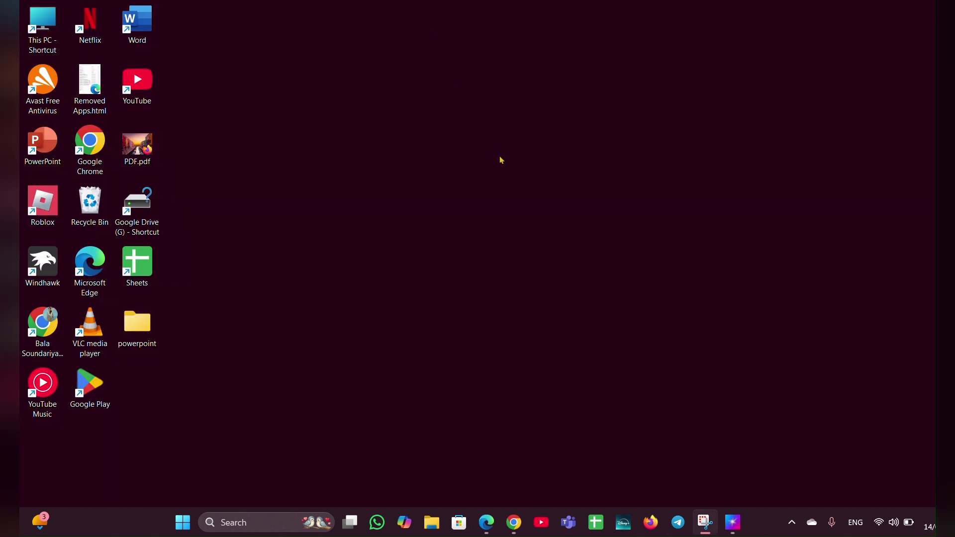
# Search automatically for a newer Intel(R) UHD Graphics driver under Display adapters, then close Device Manager.
pyautogui.rightClick(176, 533)
pyautogui.click(185, 252)
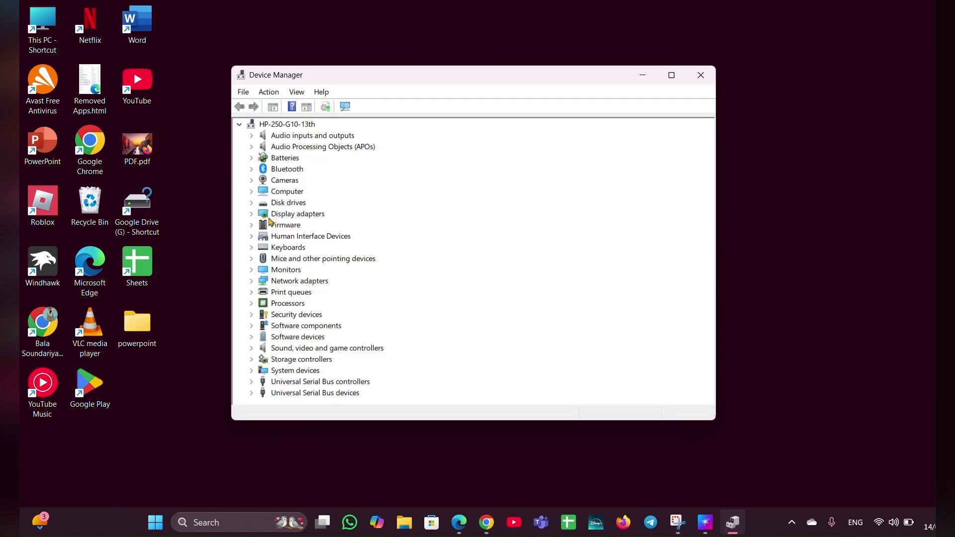
pyautogui.click(252, 214)
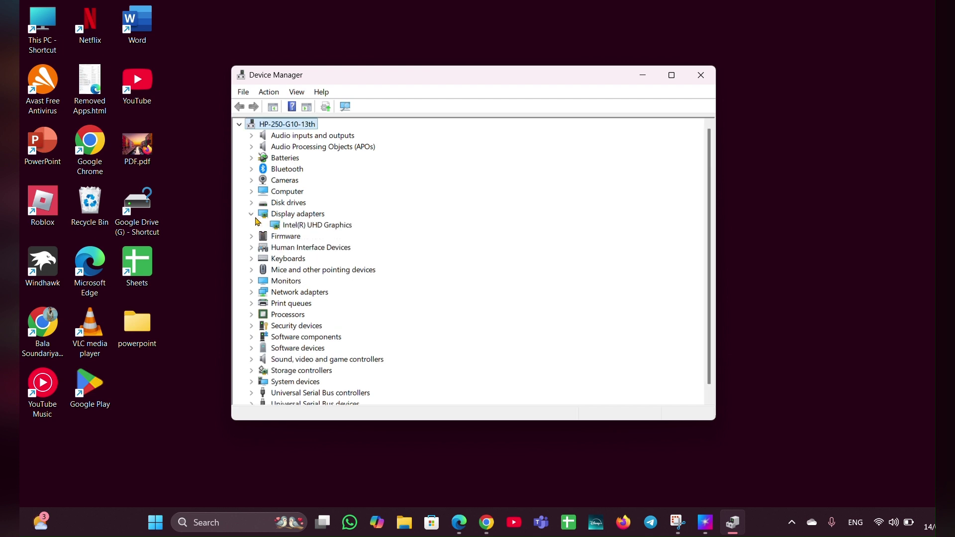
pyautogui.click(312, 227)
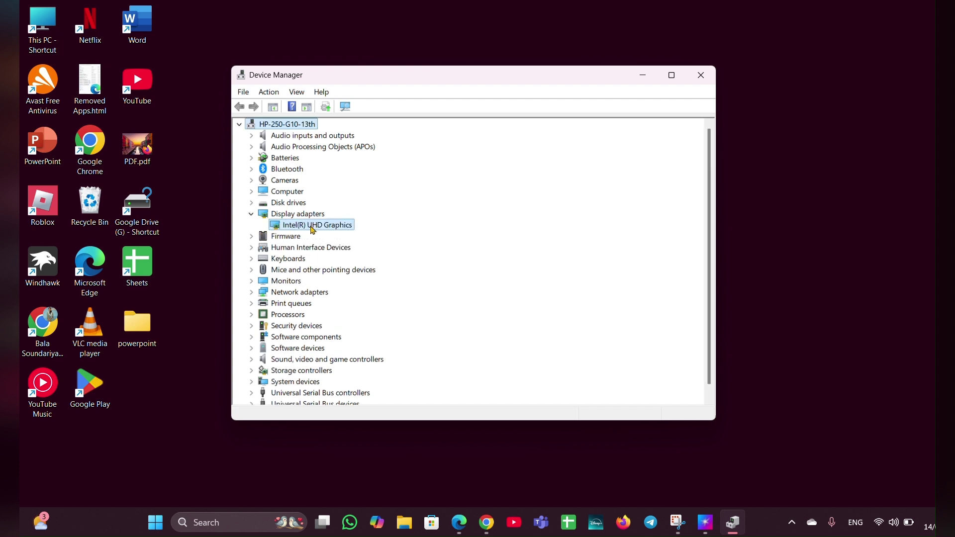
pyautogui.rightClick(312, 228)
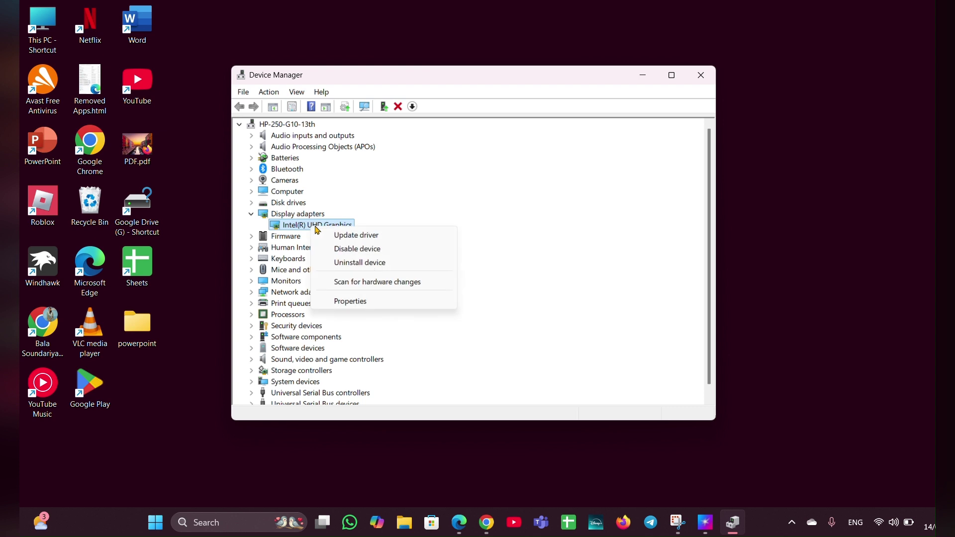
pyautogui.click(381, 235)
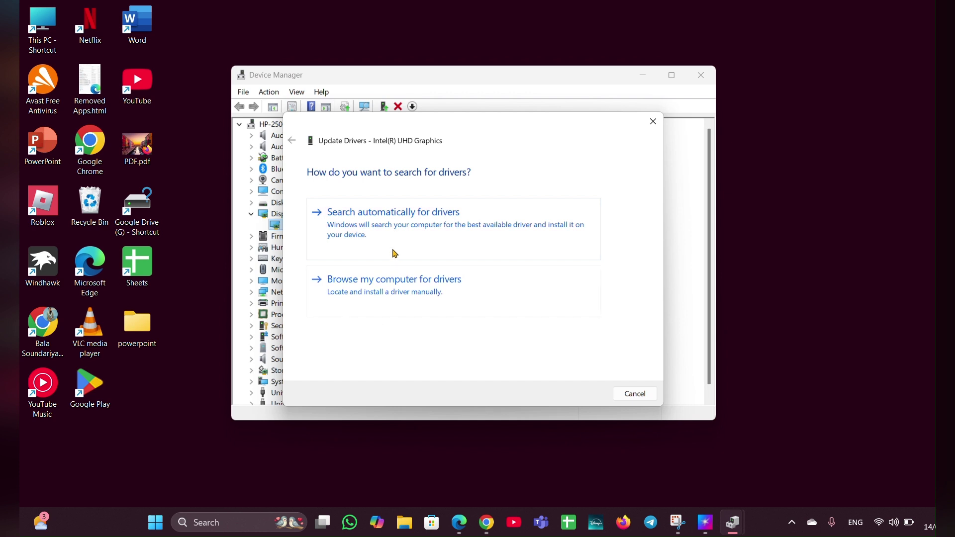
pyautogui.click(394, 253)
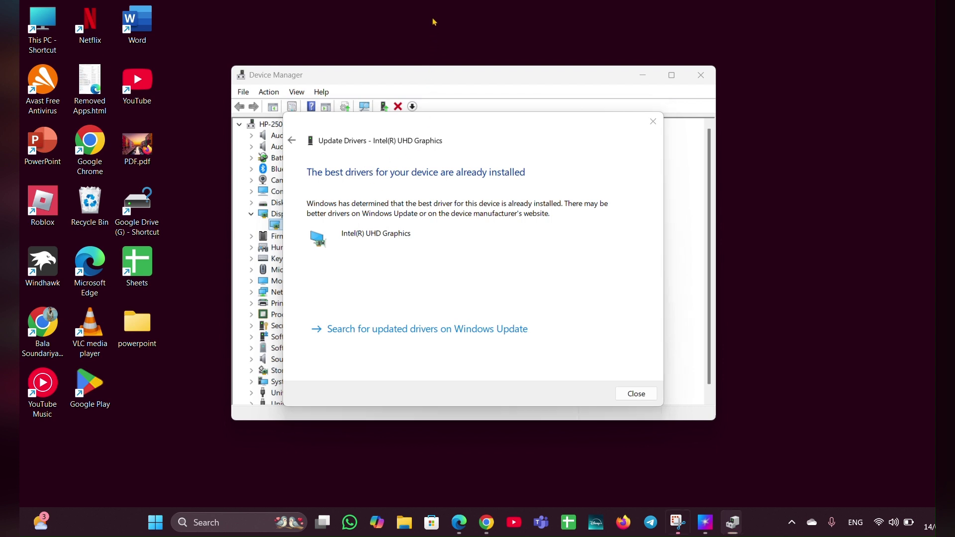
pyautogui.press('Escape')
pyautogui.hotkey('alt', 'F4')
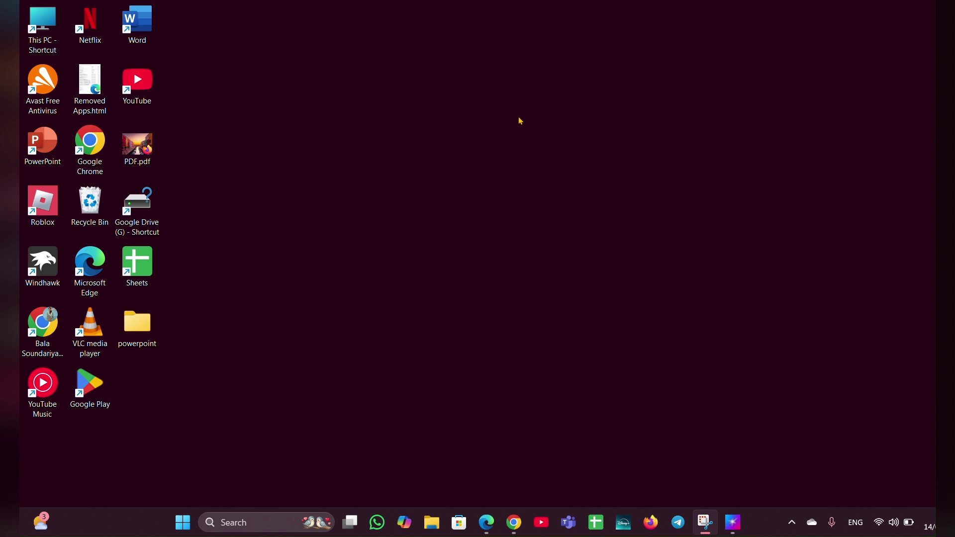
# Turn Optimizations for windowed games off in Settings' System > Display > Graphics page.
pyautogui.press('super+i')
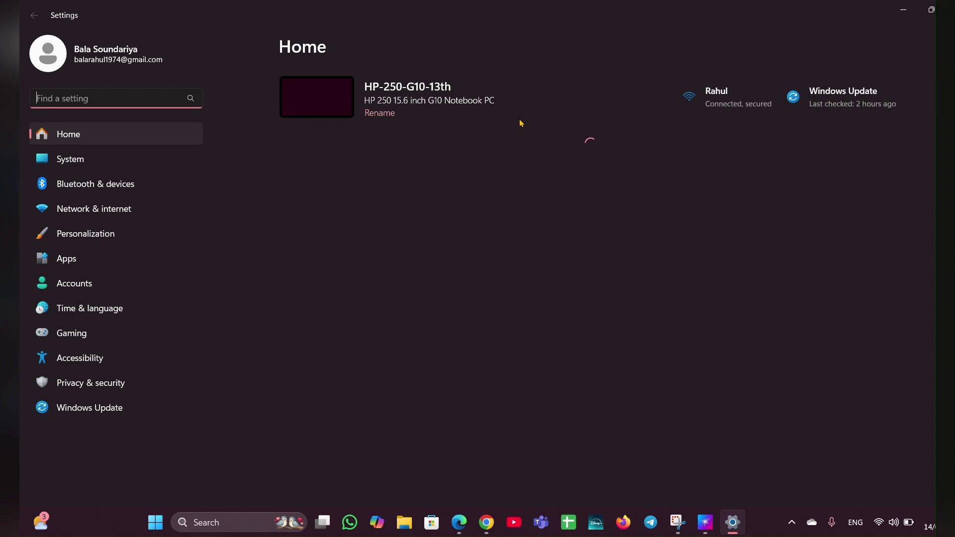
pyautogui.click(135, 160)
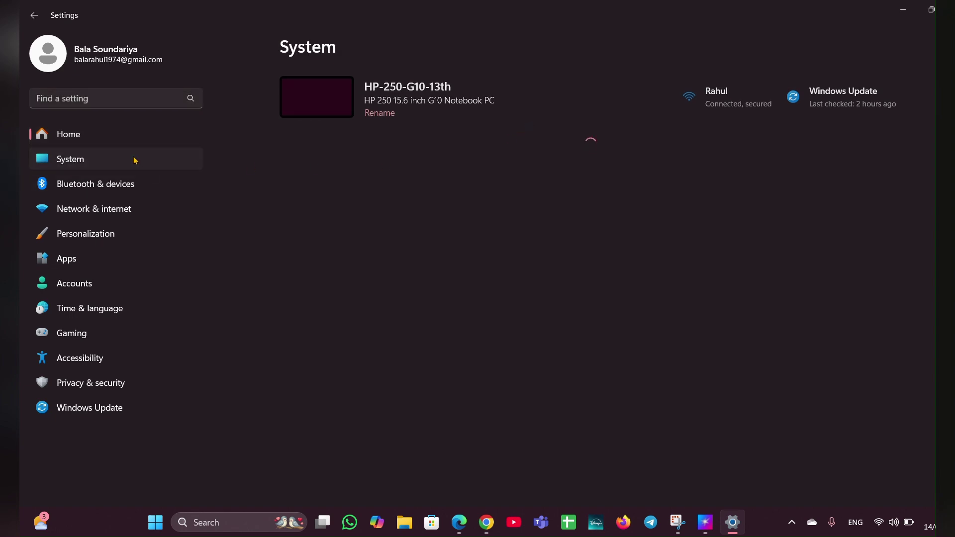
pyautogui.click(362, 165)
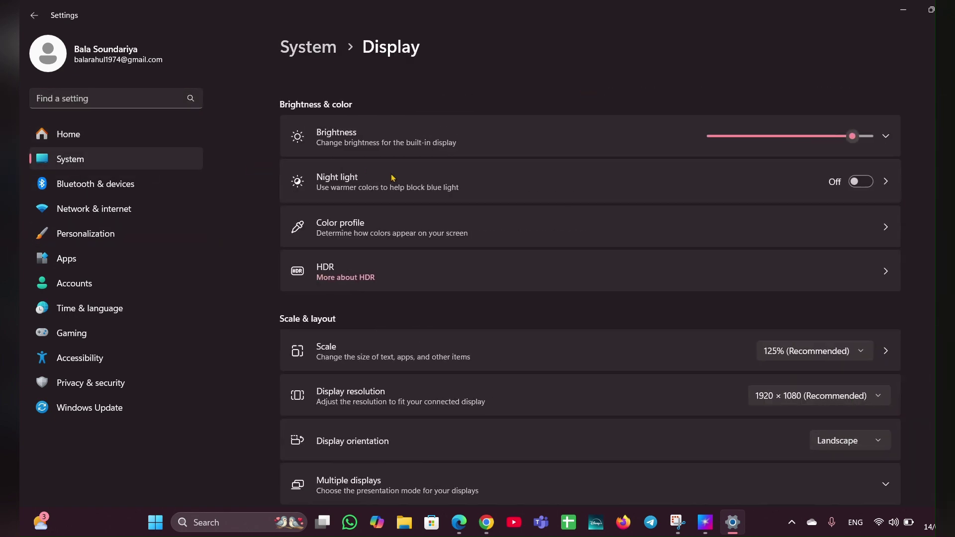
pyautogui.scroll(-4, 397, 184)
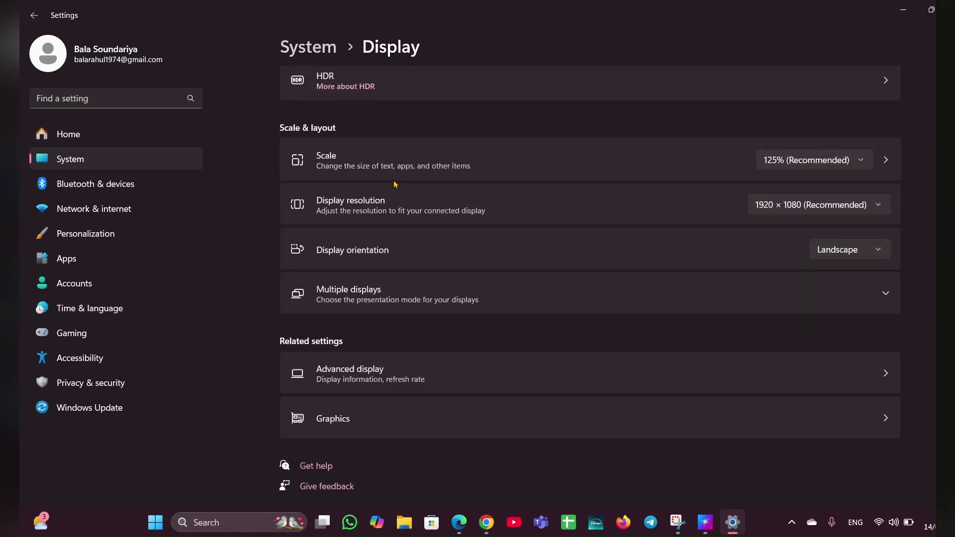
pyautogui.click(524, 422)
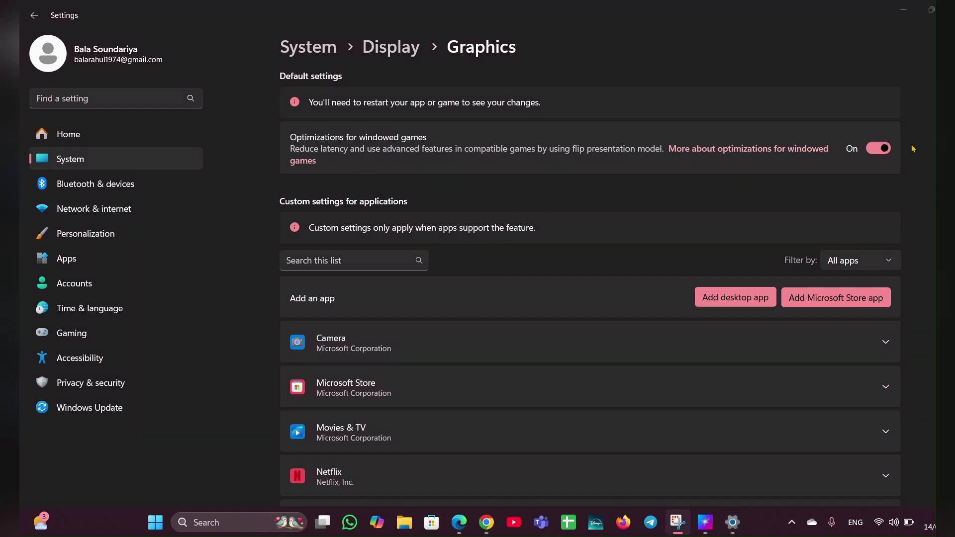
pyautogui.click(890, 148)
# Dismiss the Start menu's power options and Settings to return to the desktop.
pyautogui.click(156, 522)
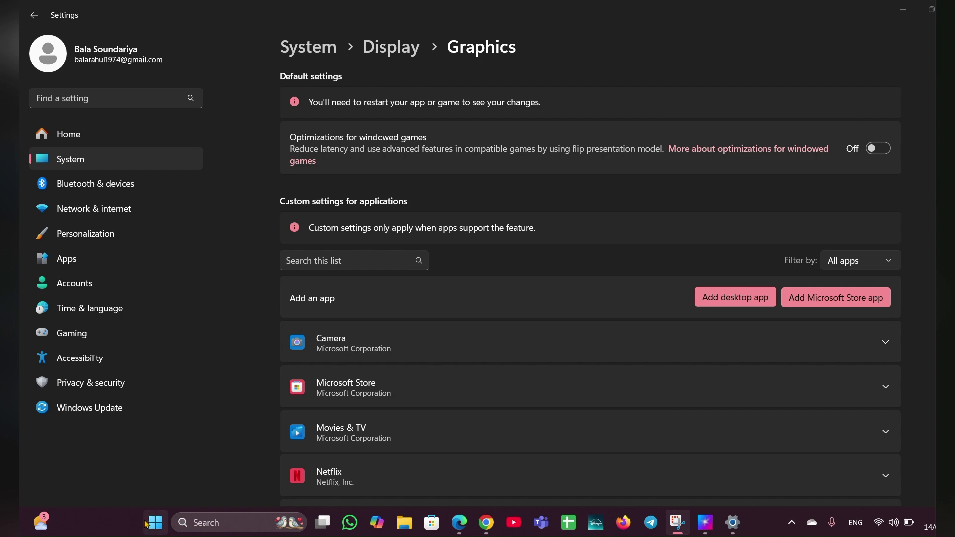
pyautogui.click(651, 480)
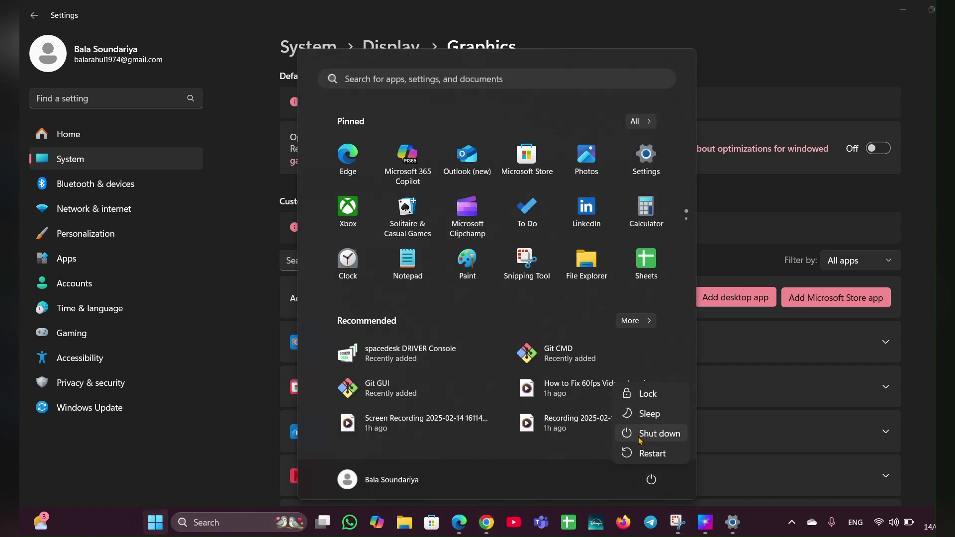
pyautogui.press('Escape')
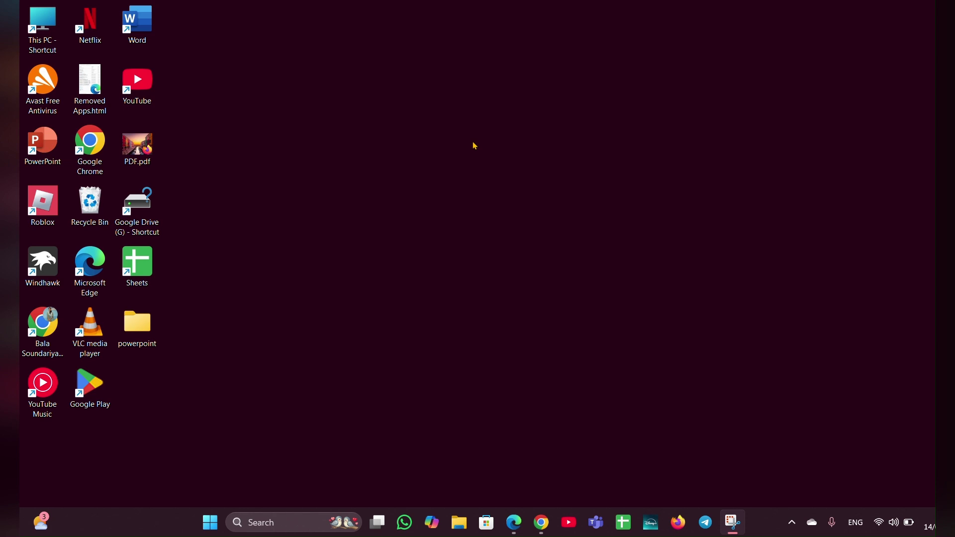
# Run DISM /Online /Cleanup-Image /RestoreHealth in an administrator PowerShell terminal.
pyautogui.press('super+x')
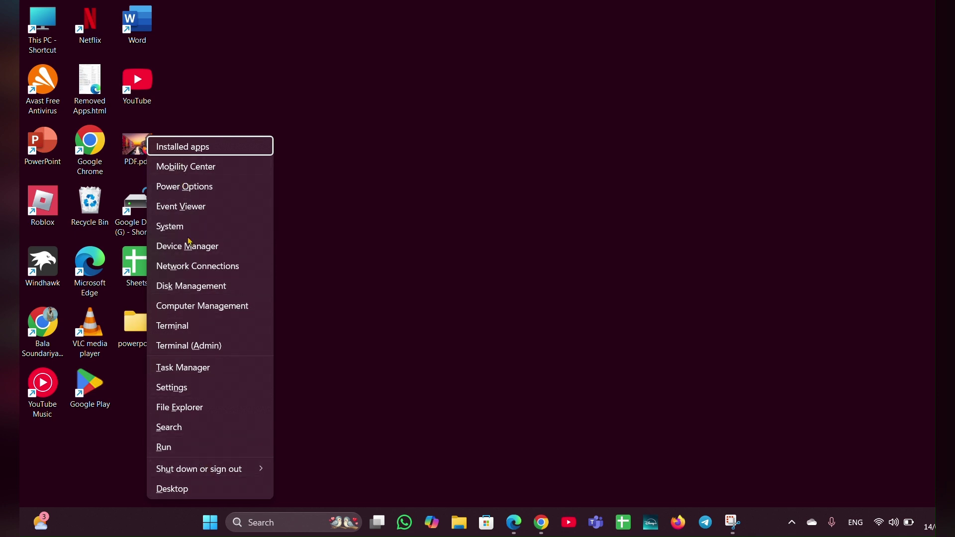
pyautogui.click(199, 352)
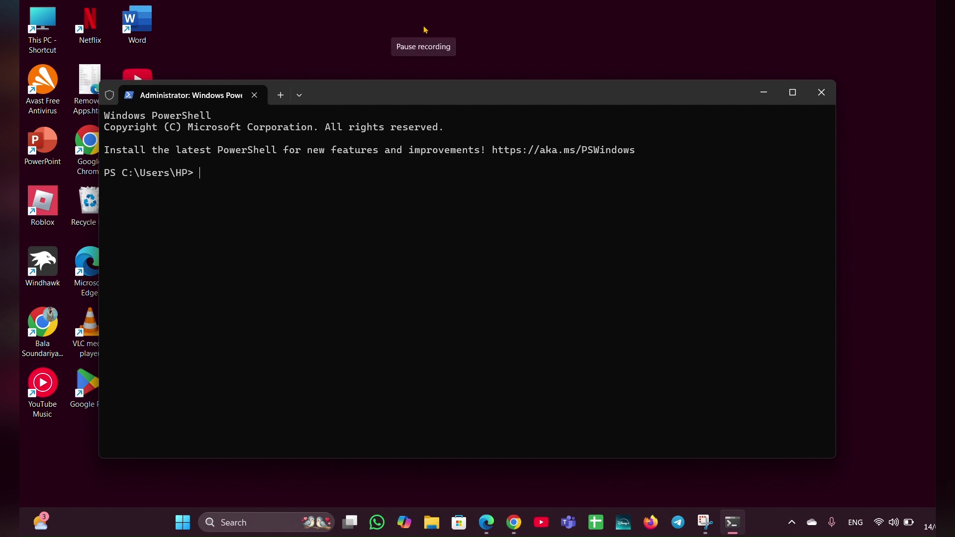
pyautogui.hotkey('ctrl', 'v')
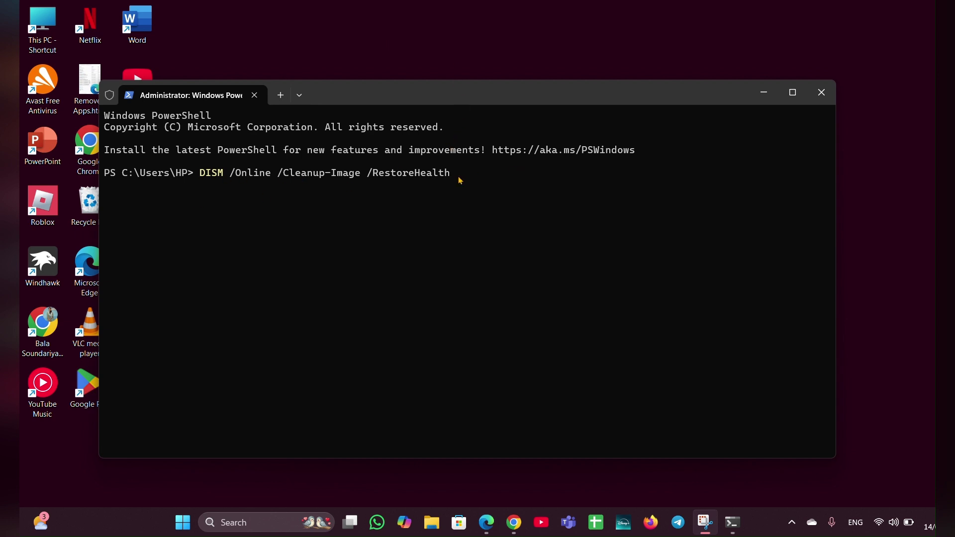
pyautogui.click(483, 158)
pyautogui.press('Return')
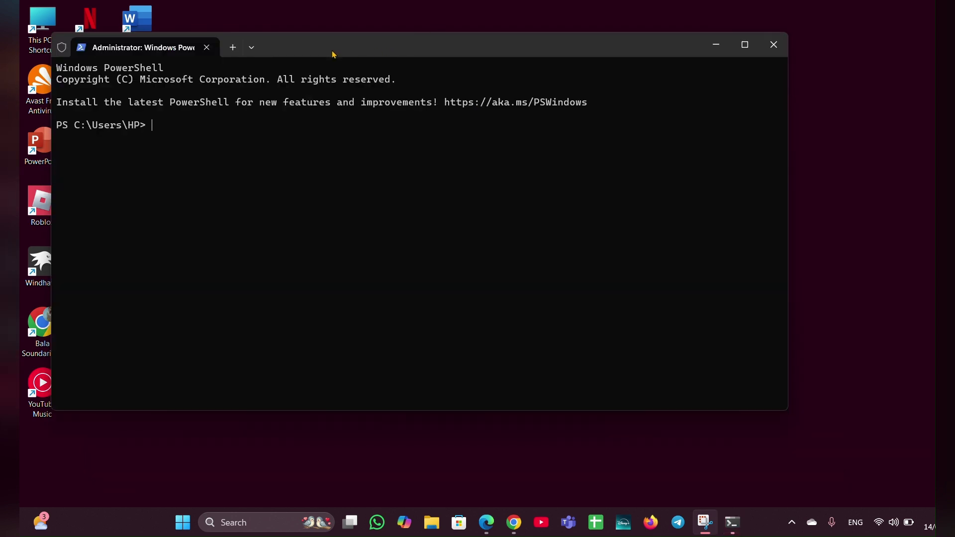
# Paste sfc /scannow into the repositioned terminal, then close the terminal window.
pyautogui.moveTo(334, 52); pyautogui.dragTo(445, 77)
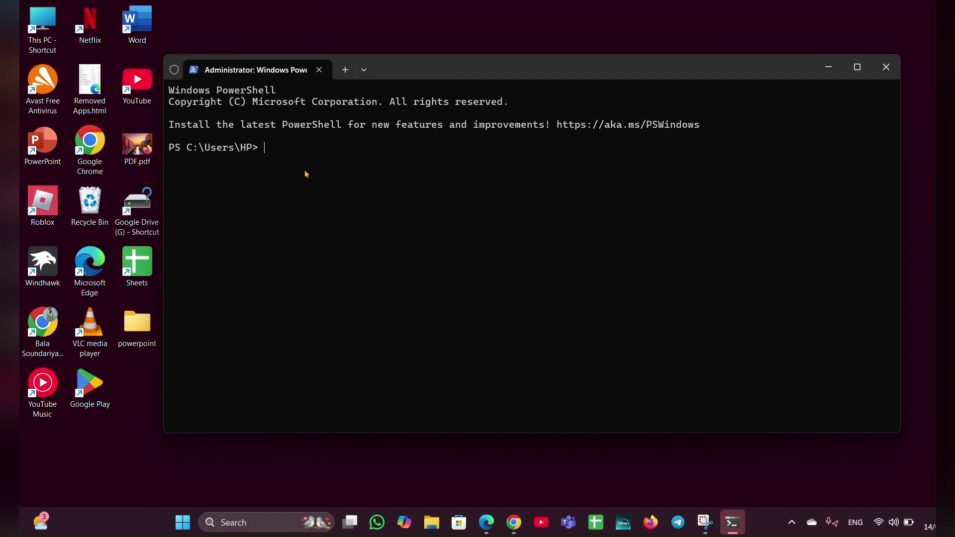
pyautogui.hotkey('ctrl', 'v')
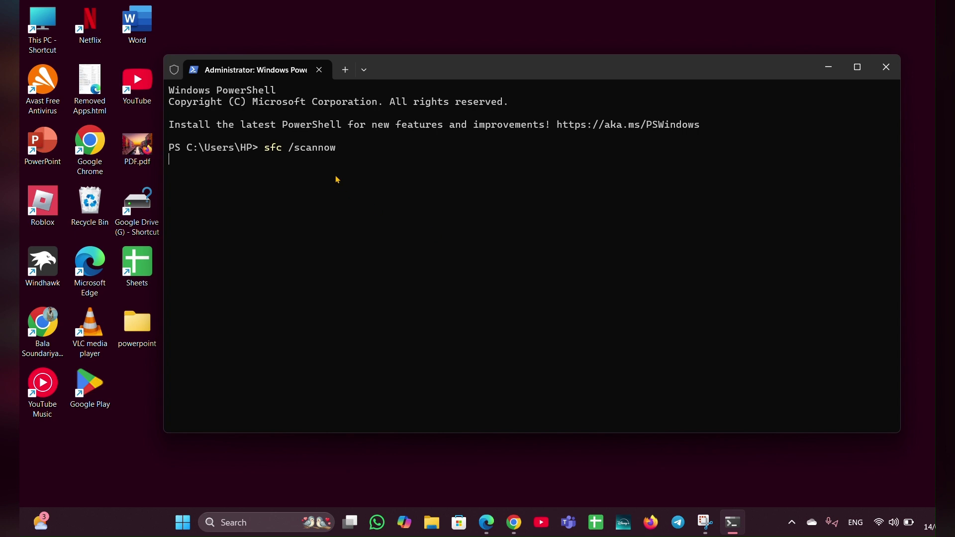
pyautogui.click(430, 21)
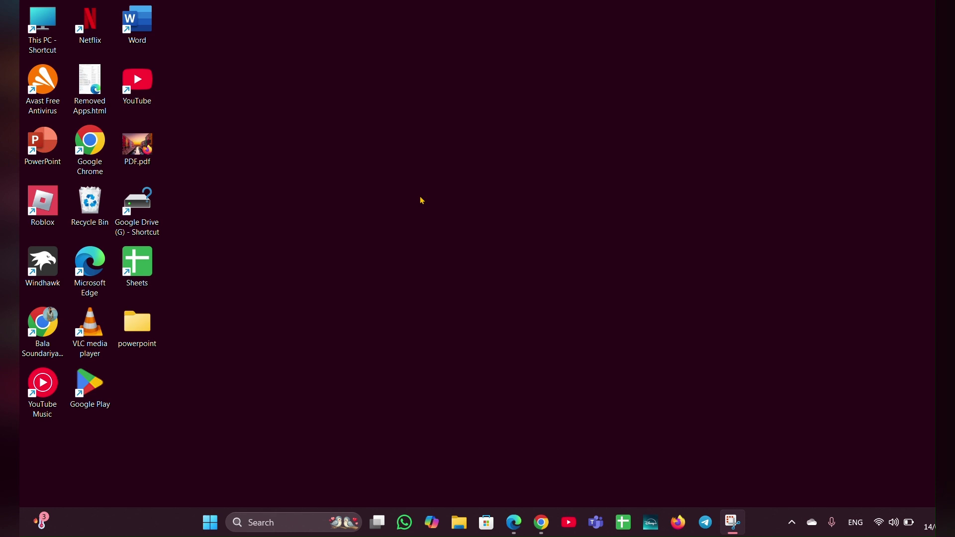
# Launch System Configuration by running msconfig from the Run prompt.
pyautogui.press('super+r')
pyautogui.moveTo(182, 375); pyautogui.dragTo(382, 286)
pyautogui.press('BackSpace')
pyautogui.write('ms')
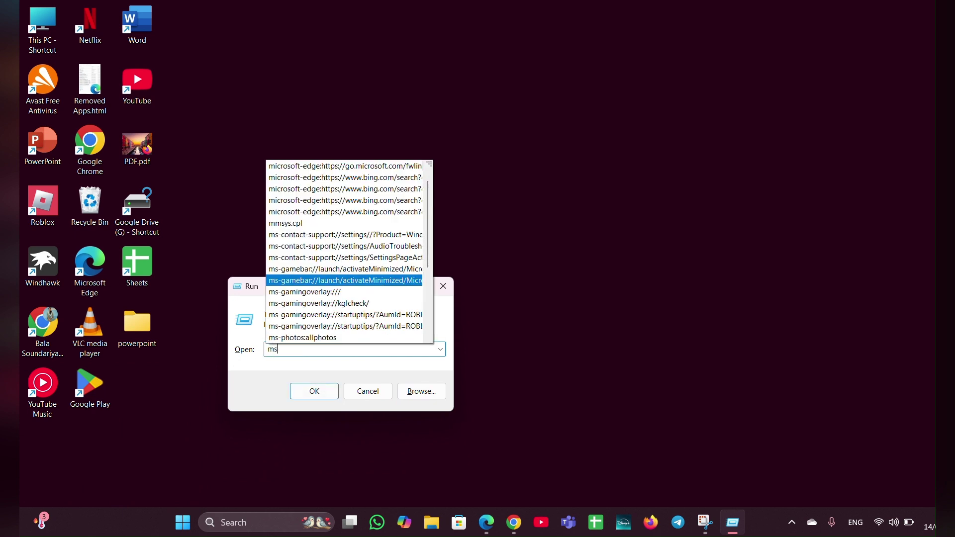
pyautogui.write('config')
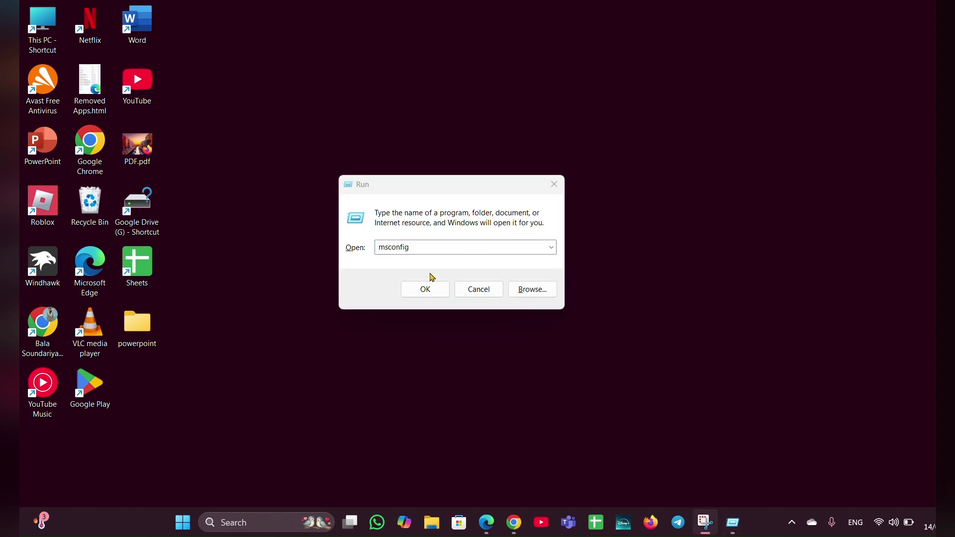
pyautogui.click(431, 287)
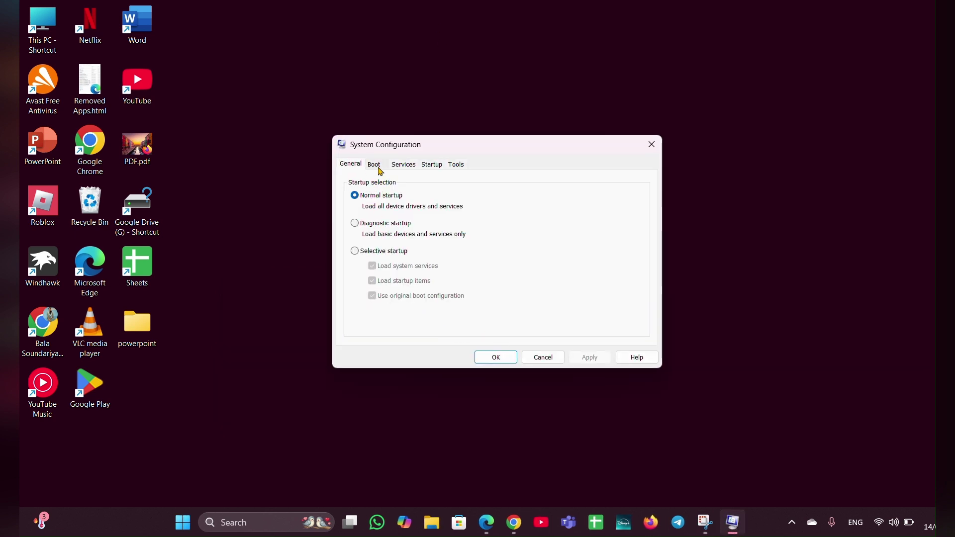
# Hide all Microsoft services, disable the rest, apply, and dismiss the restart prompt without restarting.
pyautogui.click(398, 168)
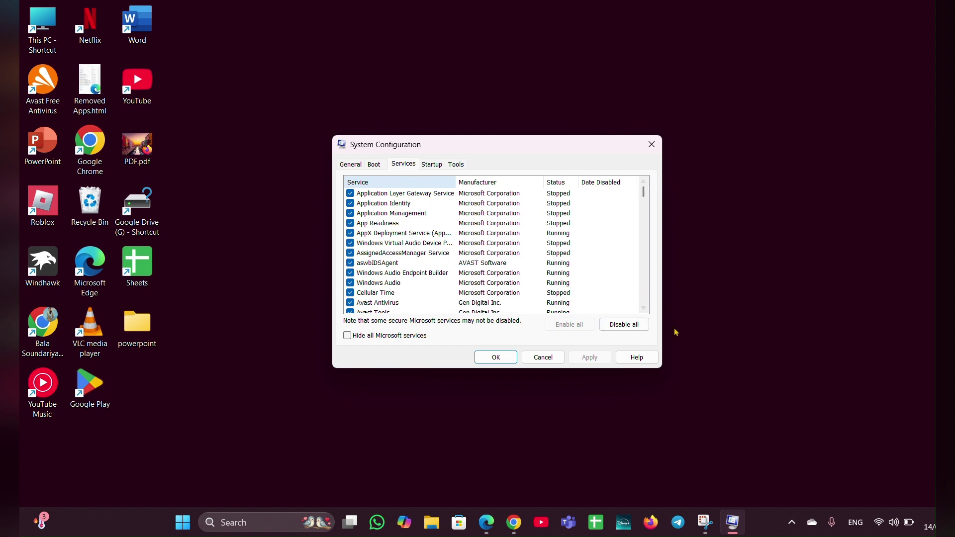
pyautogui.click(357, 337)
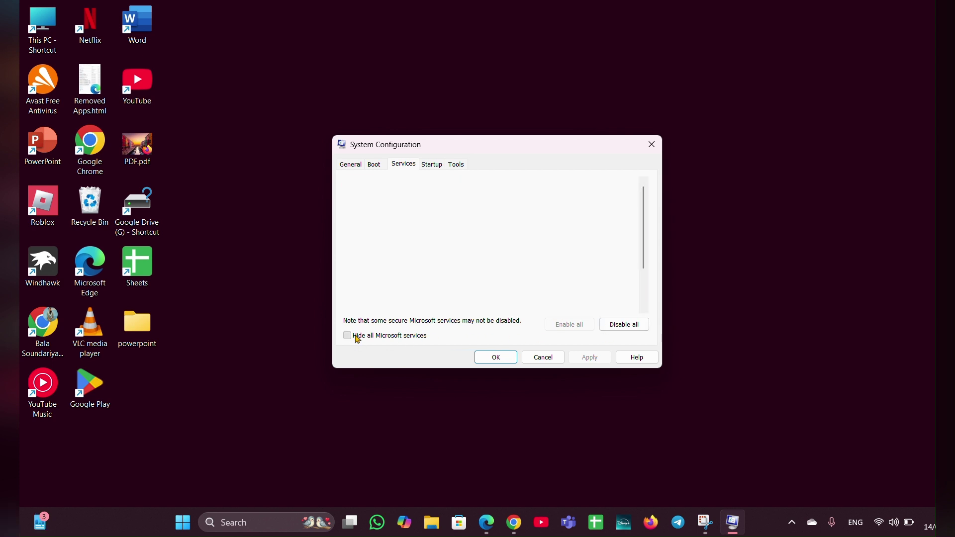
pyautogui.click(622, 325)
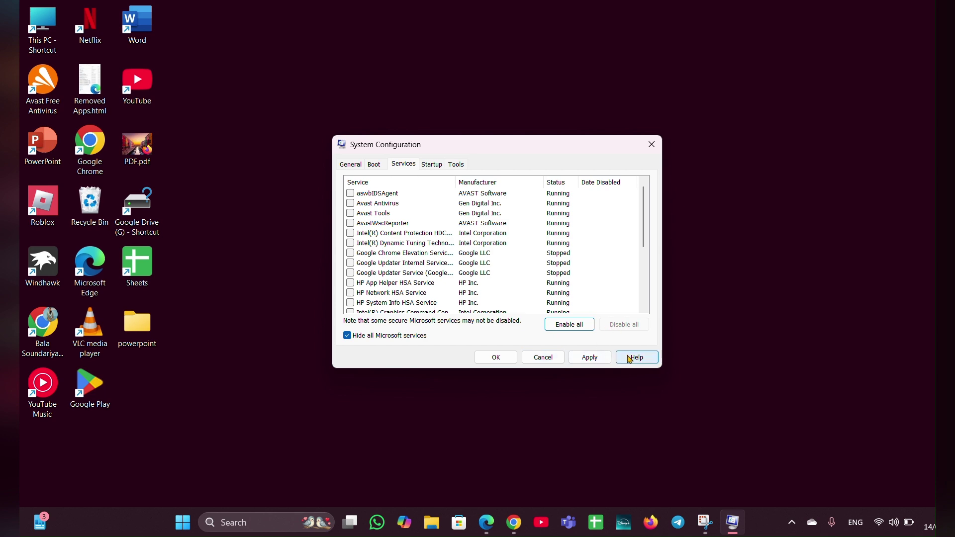
pyautogui.click(592, 357)
pyautogui.click(512, 359)
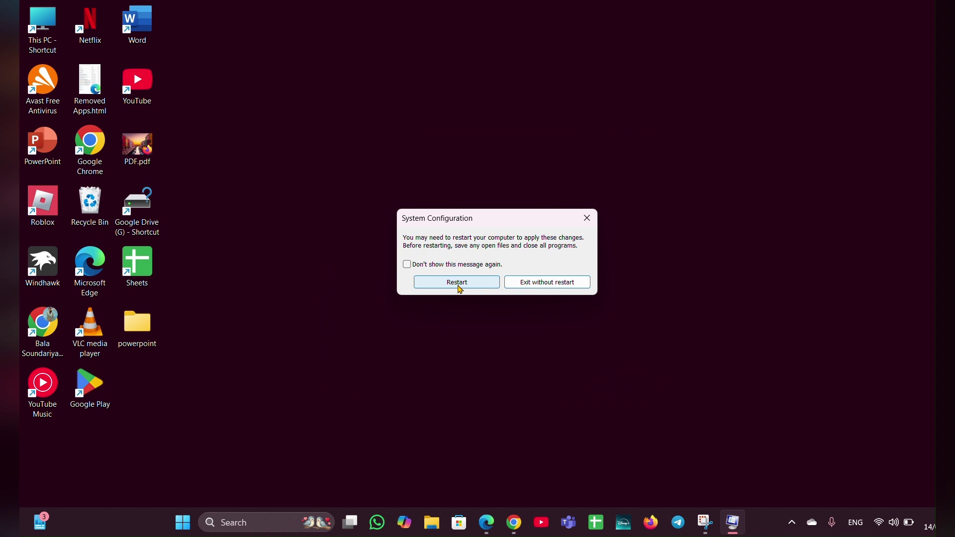
pyautogui.click(430, 28)
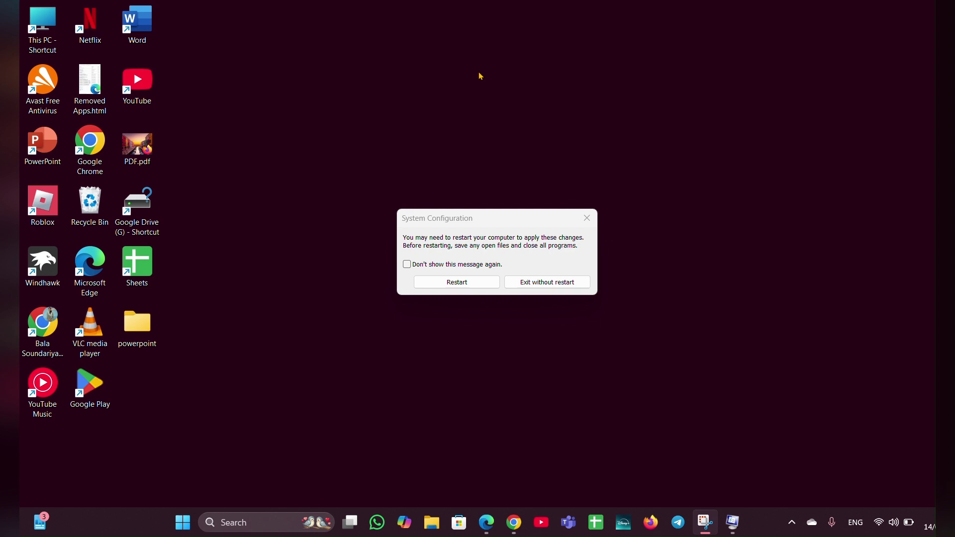
pyautogui.click(592, 220)
pyautogui.click(592, 220)
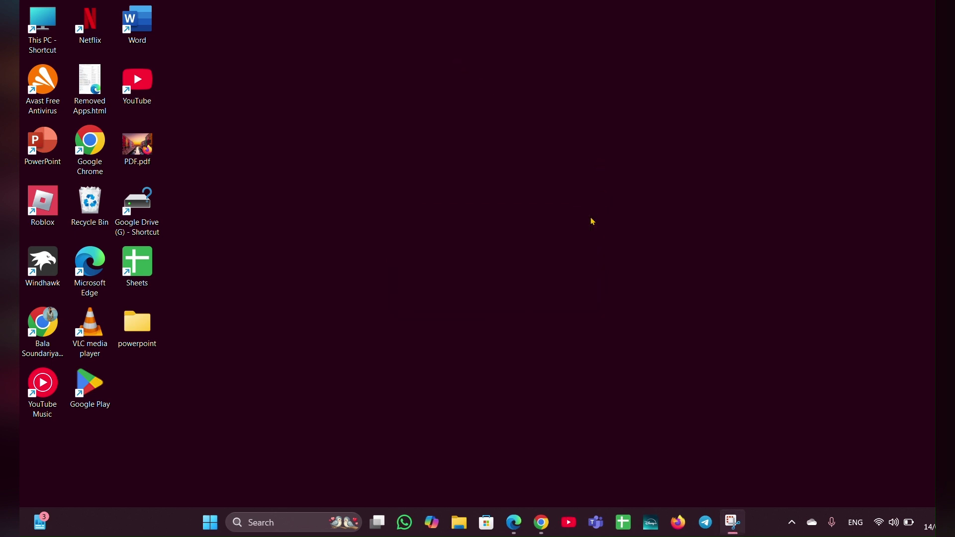